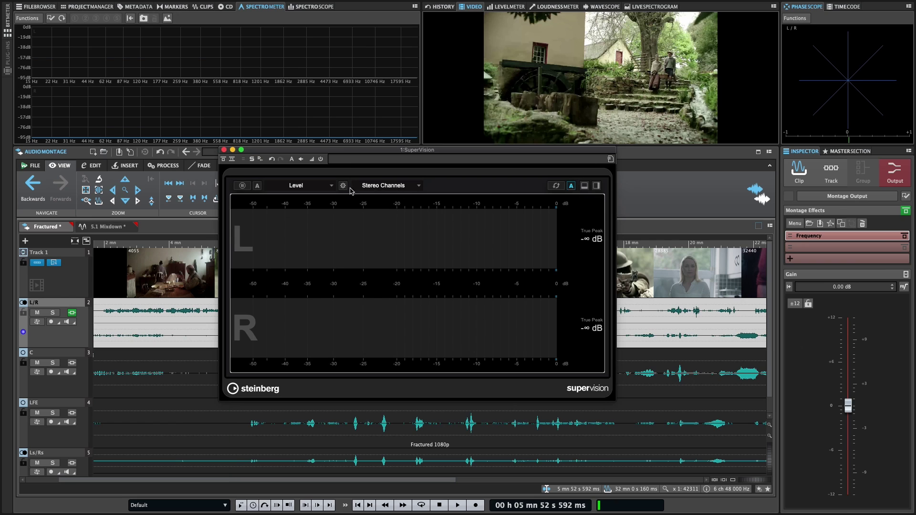
left_click(321, 188)
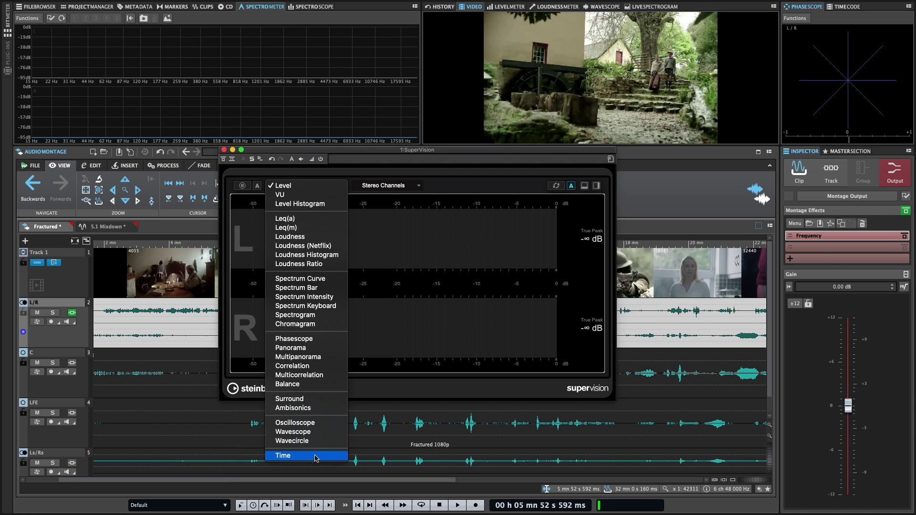
left_click(325, 151)
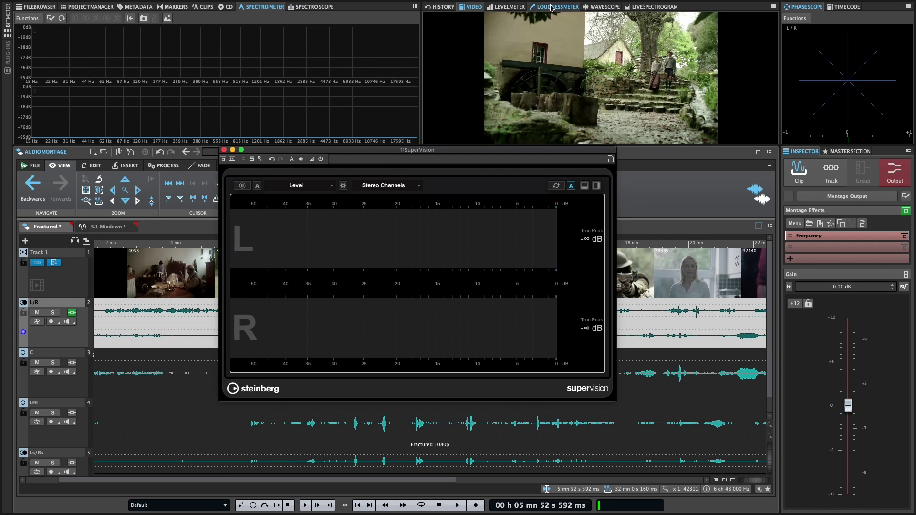
- Show the loudness meter in the top-middle panel and the timecode in the top-right, then move SuperVision up-left
left_click(551, 8)
left_click(514, 7)
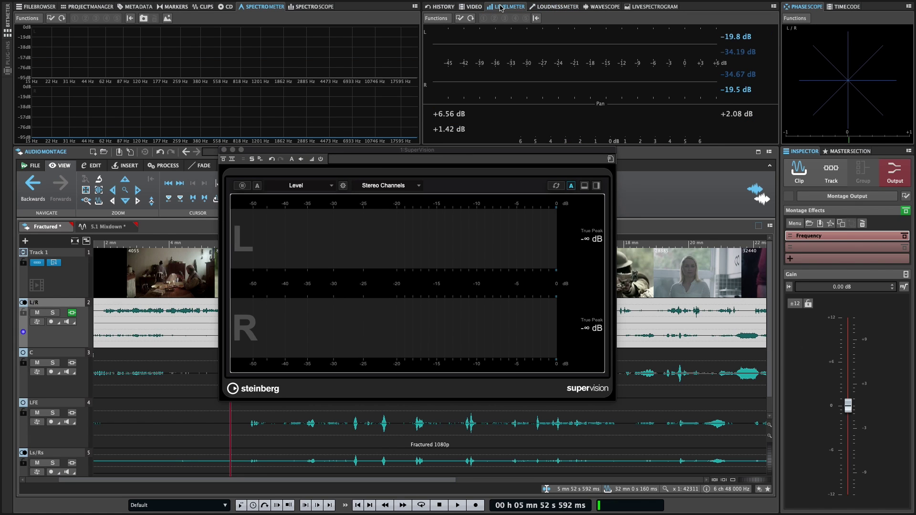
left_click(554, 7)
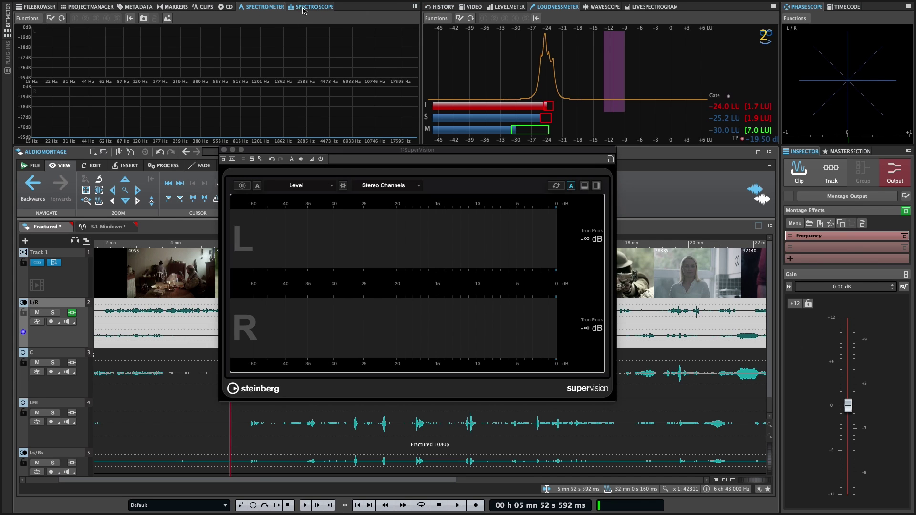
left_click(847, 7)
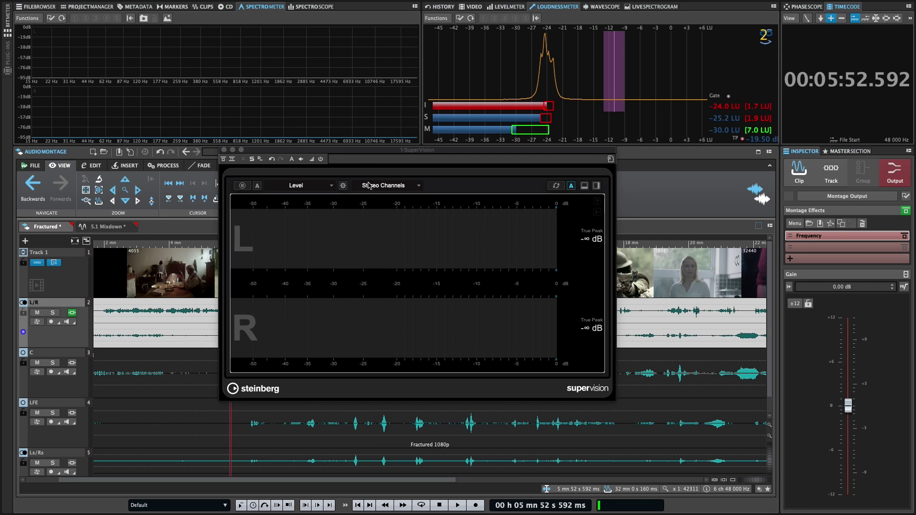
left_click_drag(359, 155, 299, 103)
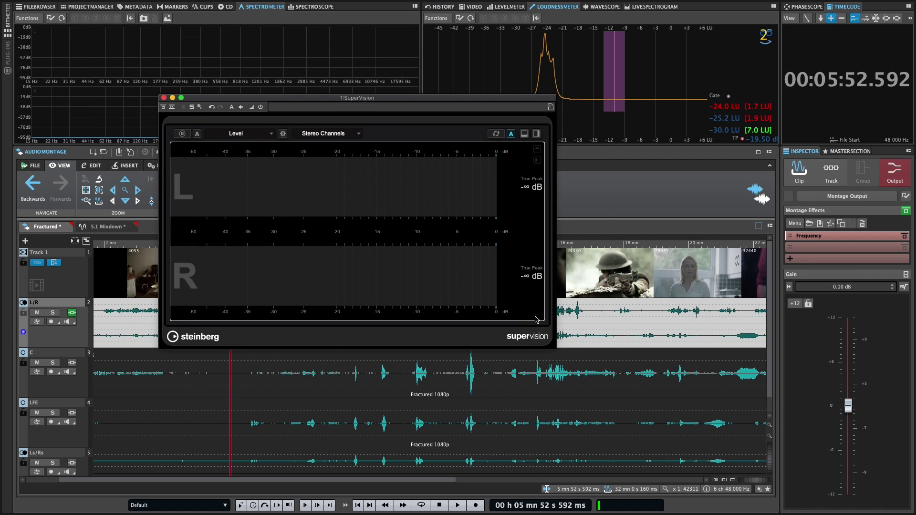
- Enlarge the SuperVision window down and to the right so its meters become much larger
left_click_drag(557, 352, 701, 470)
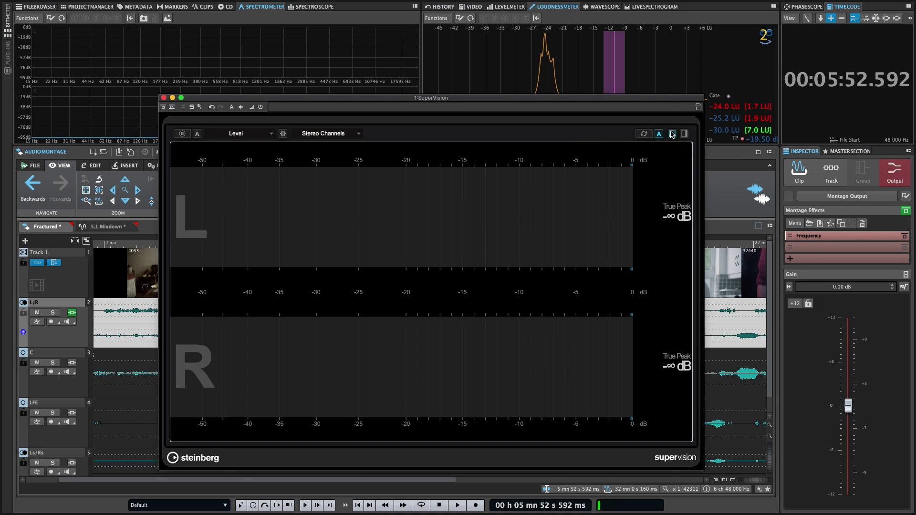
mouse_move(659, 186)
- Switch the meter to 5.1 Bus, narrow the L/R meter, and split into two stacked 5.1 meters
left_click(683, 165)
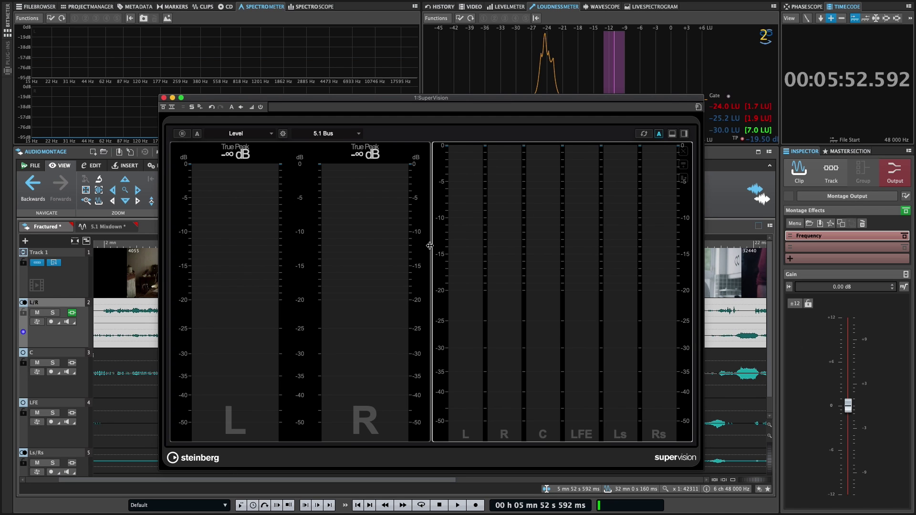
left_click_drag(430, 245, 282, 256)
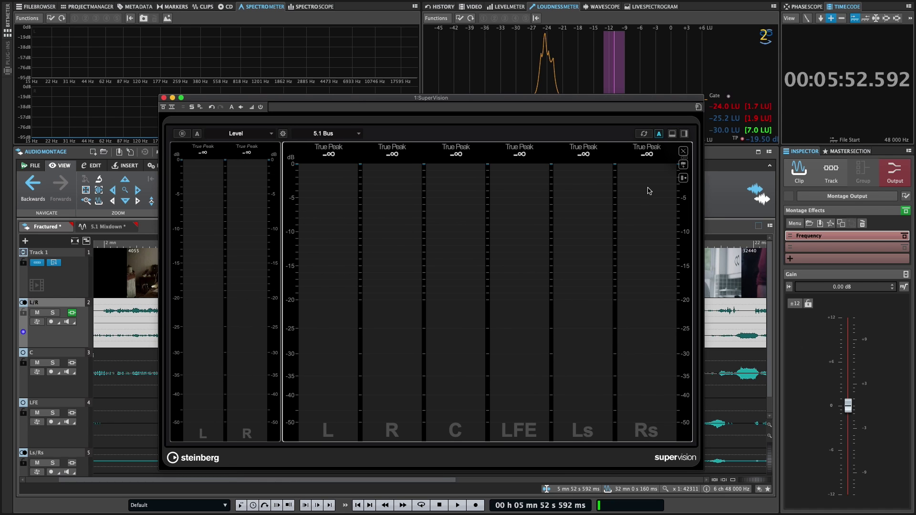
left_click(683, 178)
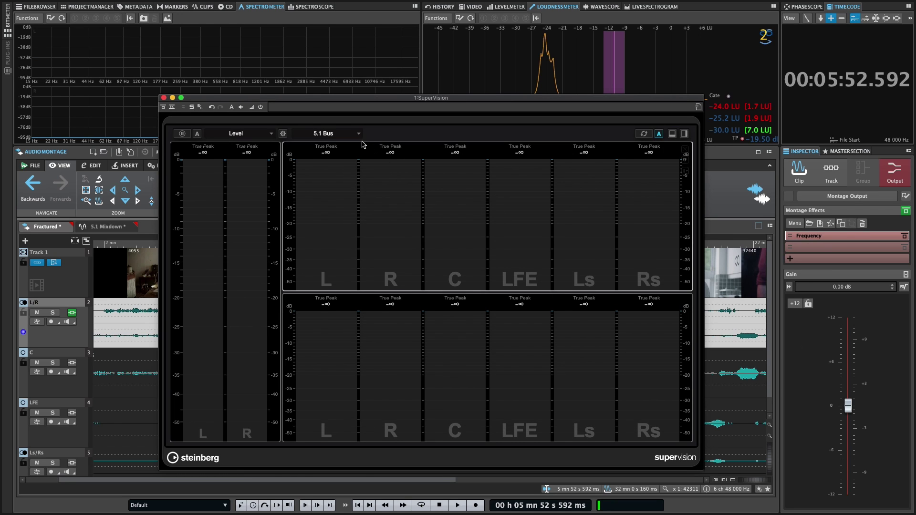
left_click(248, 136)
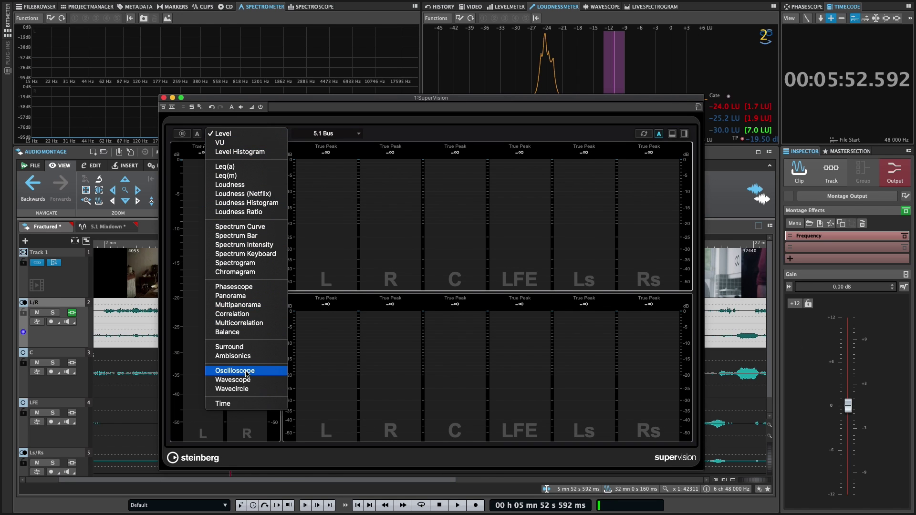
- Turn the upper SuperVision module into a Phasescope and add a Time display beside it
key("Escape")
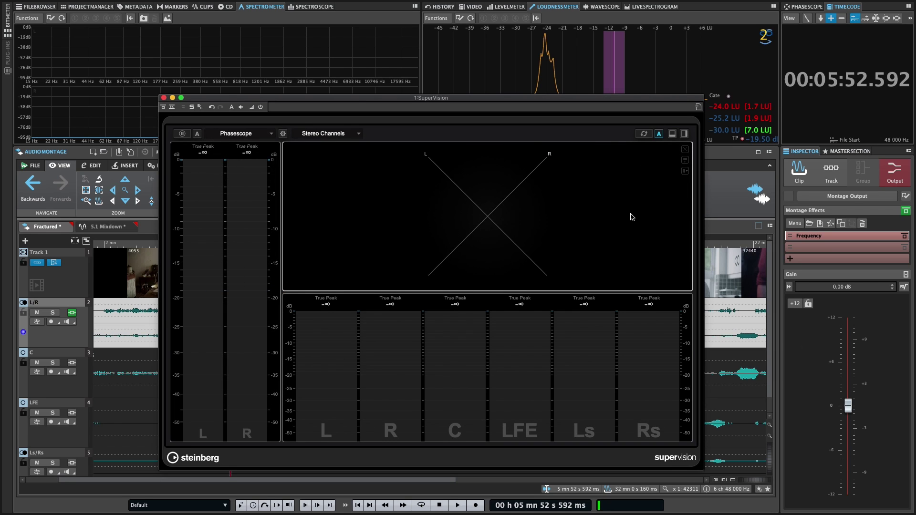
left_click(685, 171)
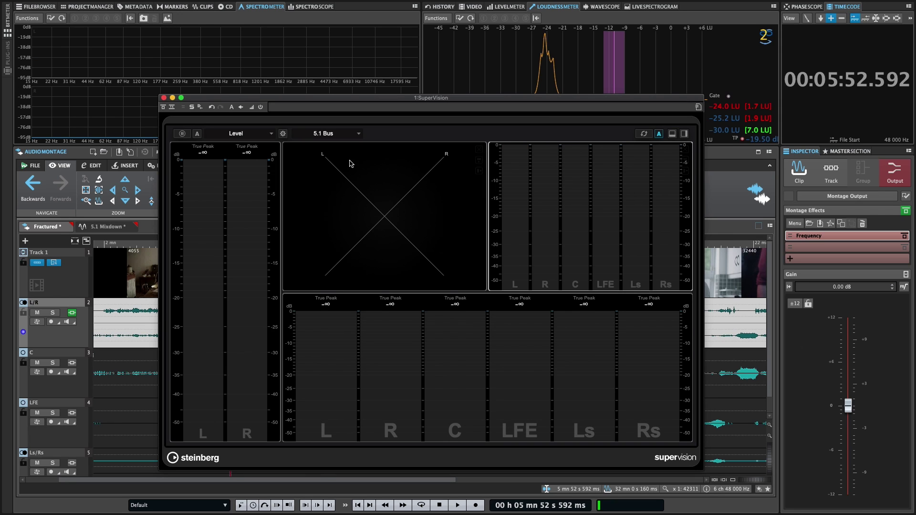
left_click(257, 134)
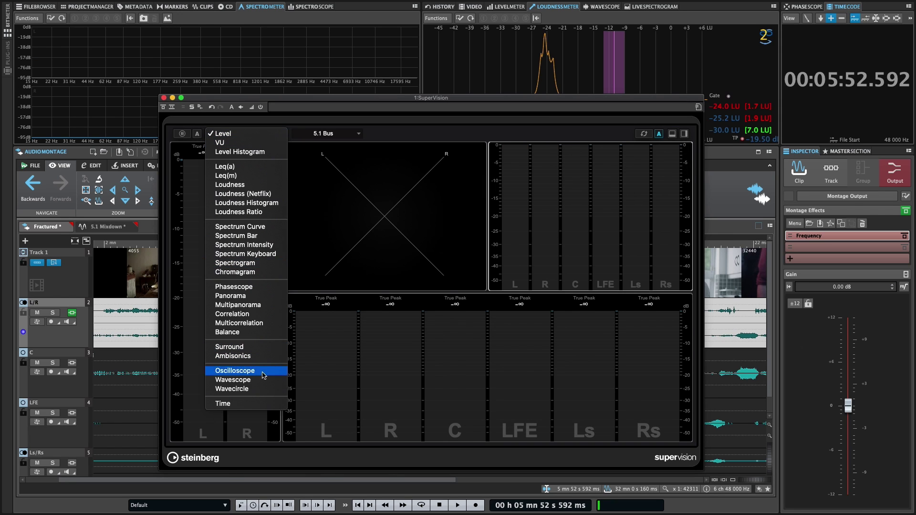
left_click(246, 405)
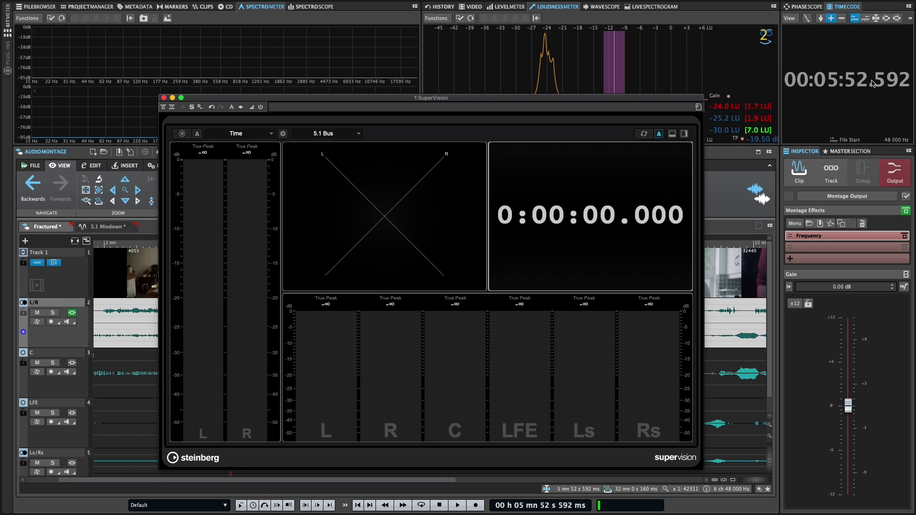
- Restore the Phasescope in the side panel and select the bottom 5.1 level meter module
left_click(806, 6)
left_click(836, 7)
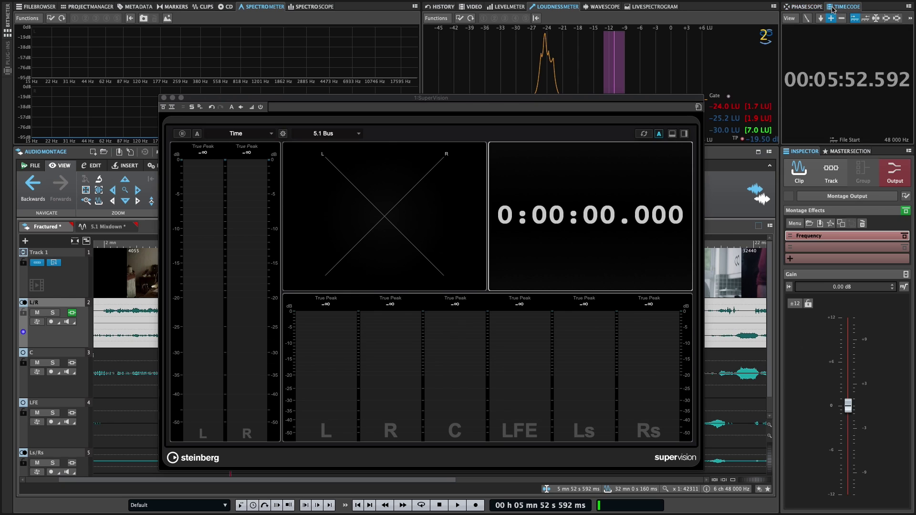
left_click(804, 8)
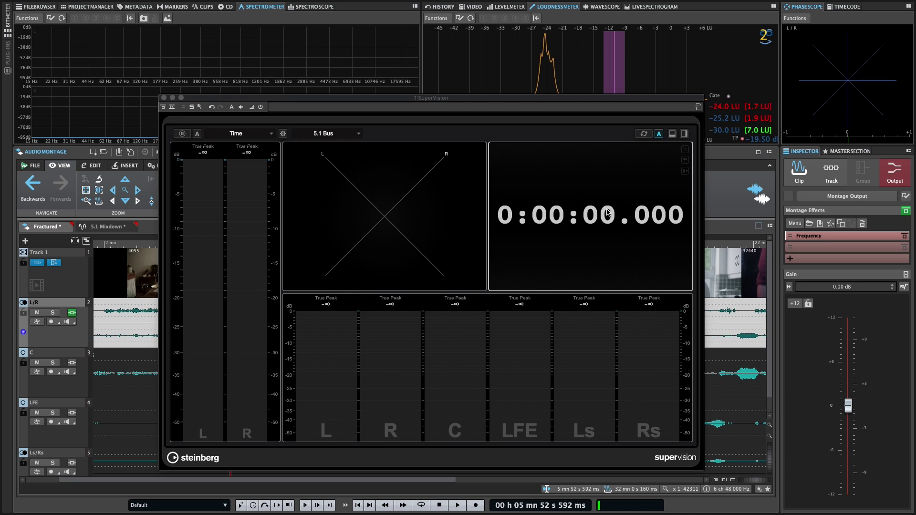
left_click(447, 353)
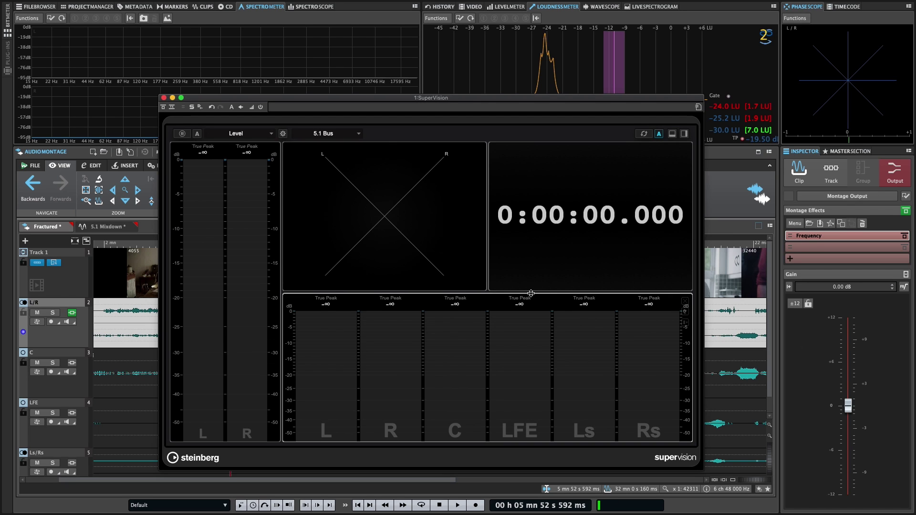
- Make the bottom meters taller, use horizontal bars, and turn the upper one into Multipanorama
left_click_drag(530, 293, 529, 261)
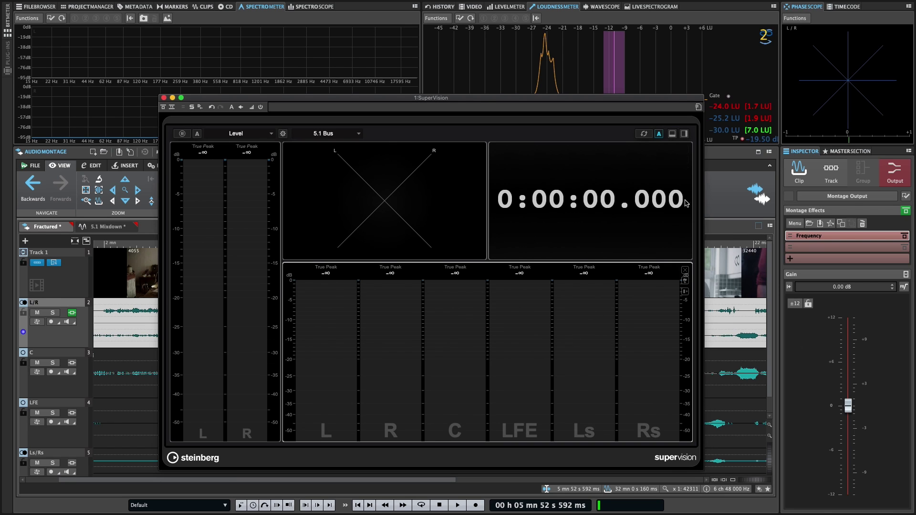
left_click(685, 282)
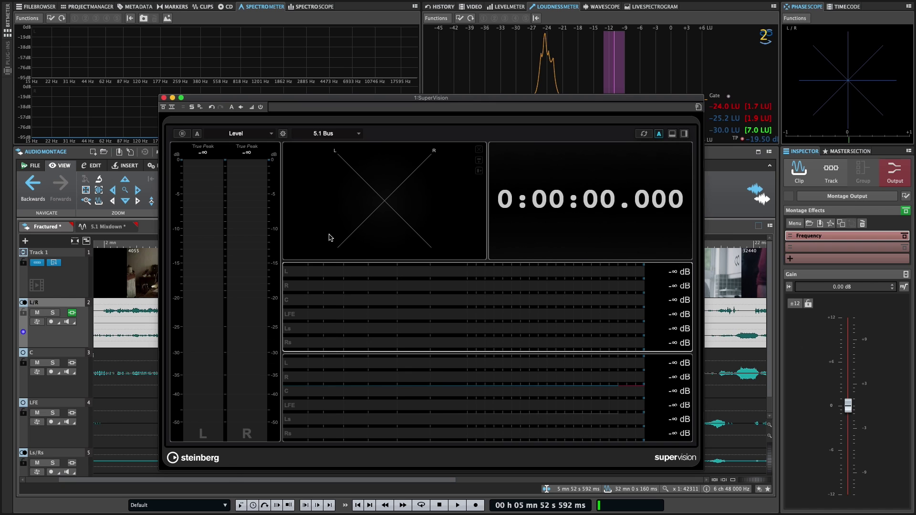
left_click(253, 133)
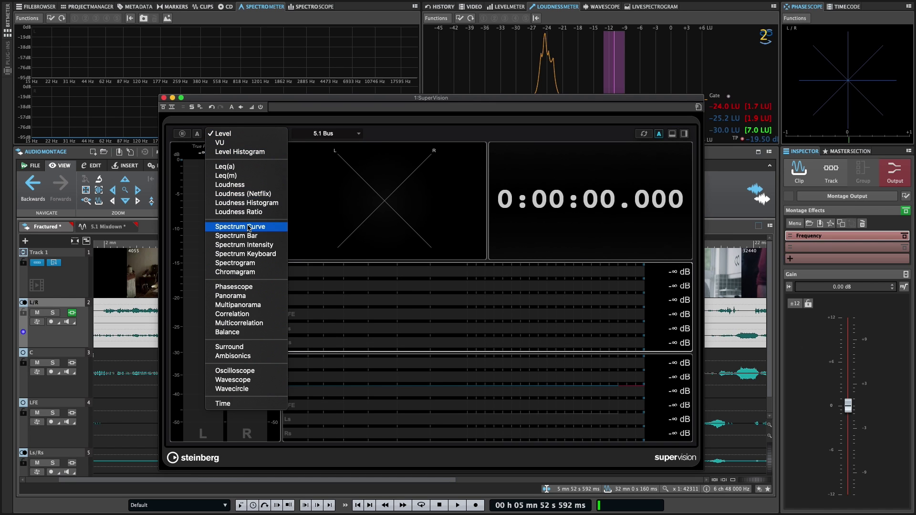
left_click(248, 305)
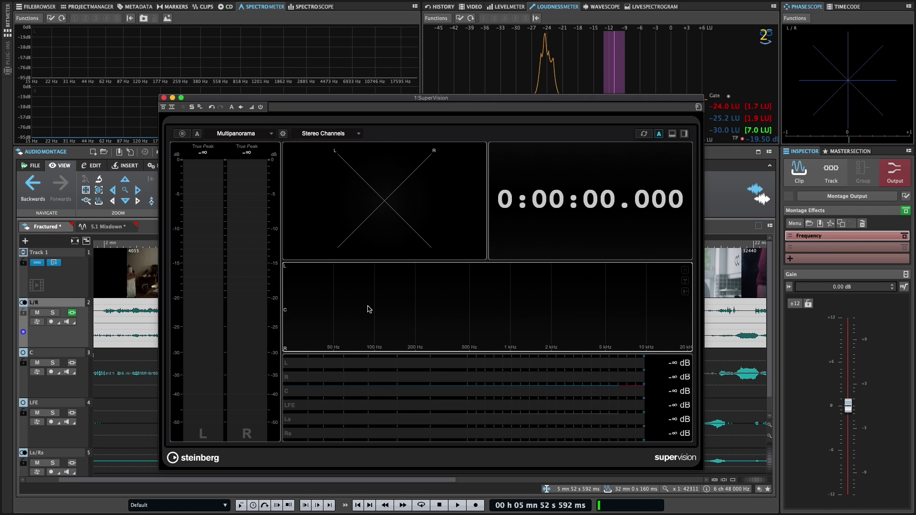
- Change the bottom meter to Multicorrelation and widen the Time display against the phasescope
left_click(474, 396)
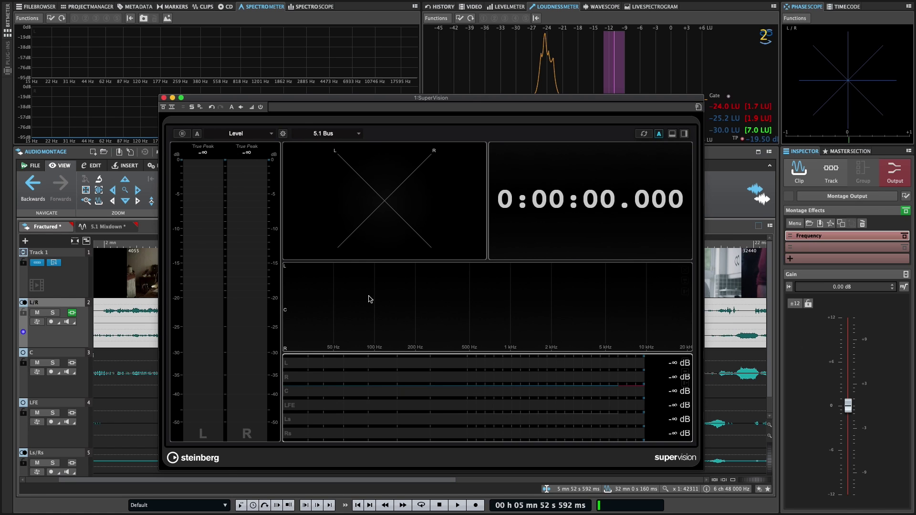
left_click(257, 135)
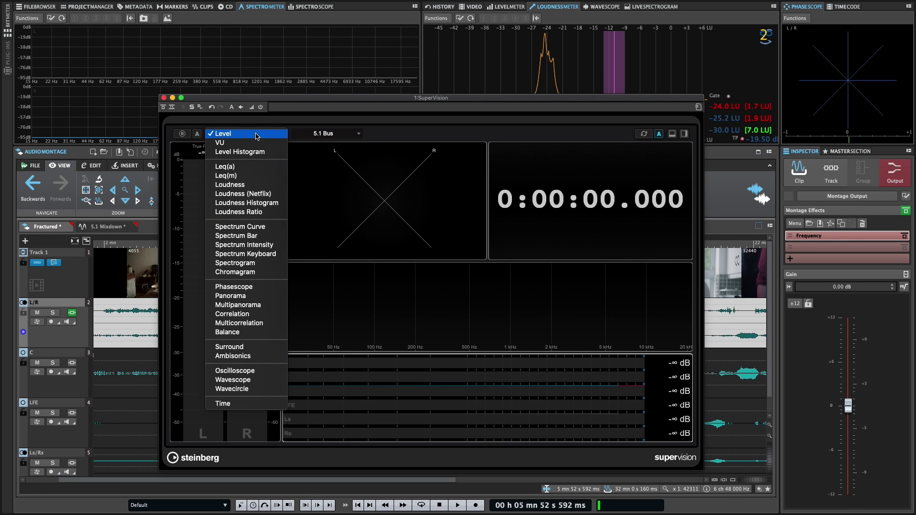
left_click(240, 324)
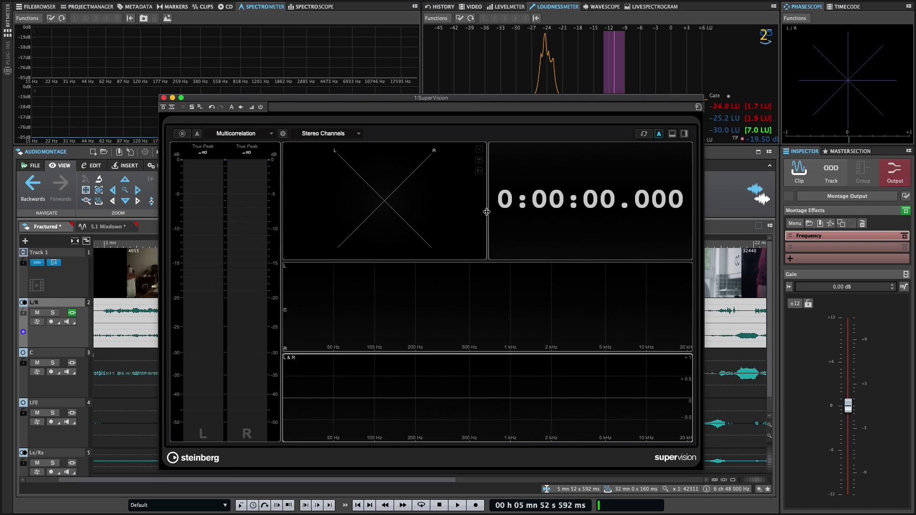
left_click_drag(486, 212, 436, 212)
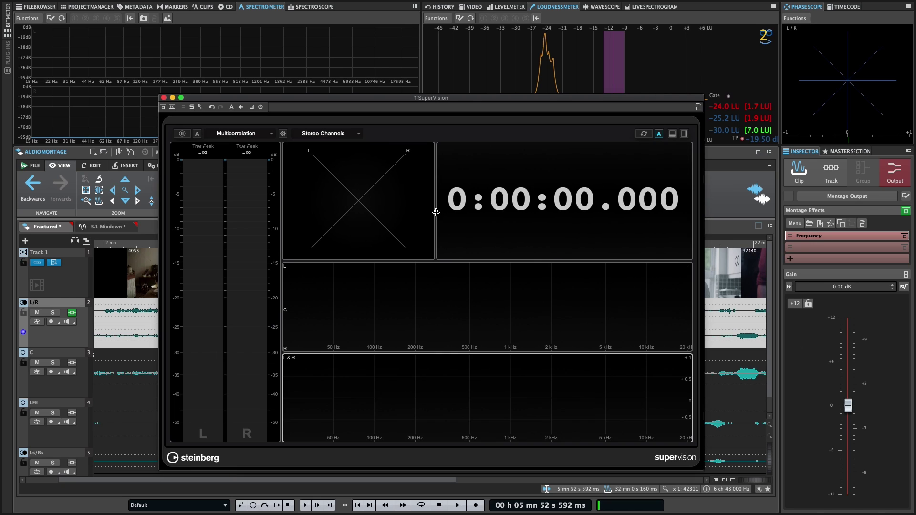
- Split the Time display and make the new module beside it a Wavecircle meter
left_click(561, 206)
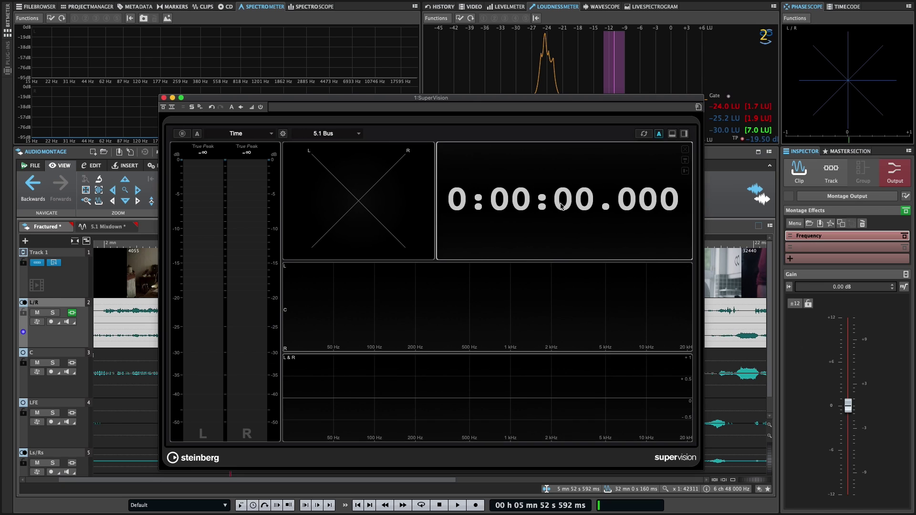
left_click(682, 135)
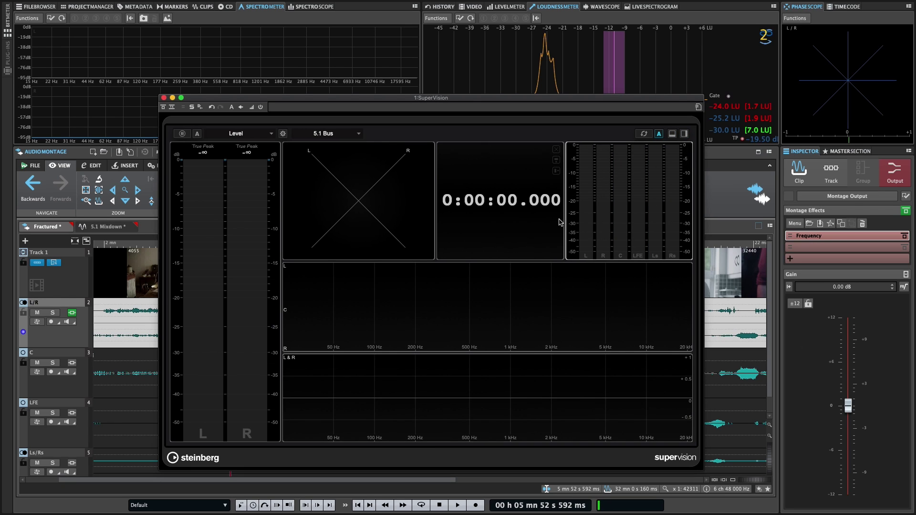
left_click_drag(563, 219, 585, 220)
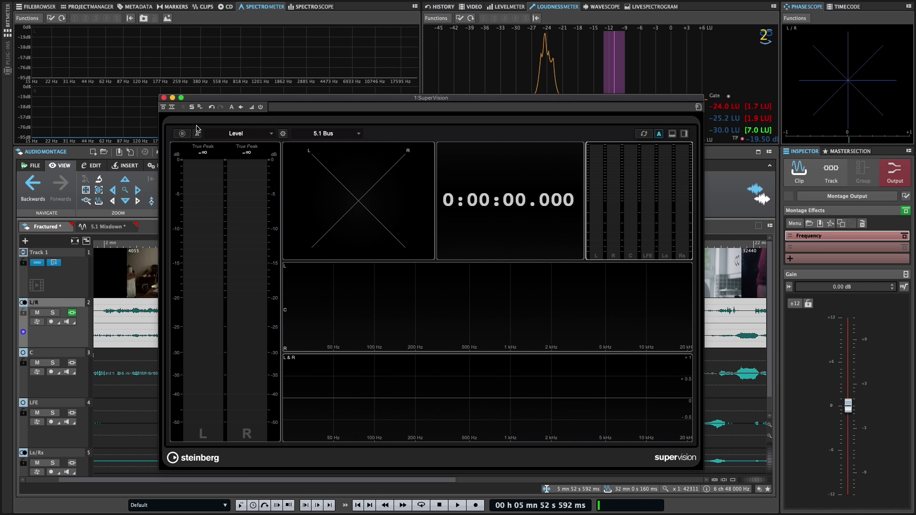
left_click(229, 134)
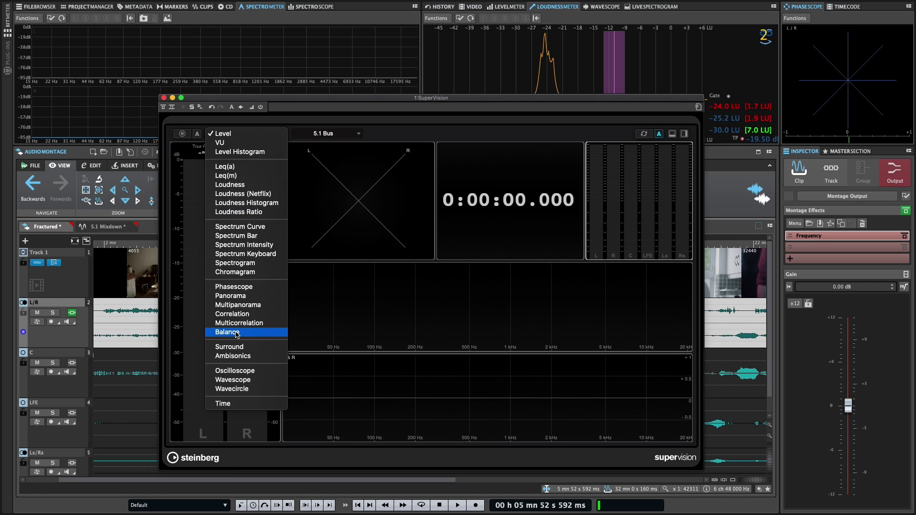
left_click(237, 388)
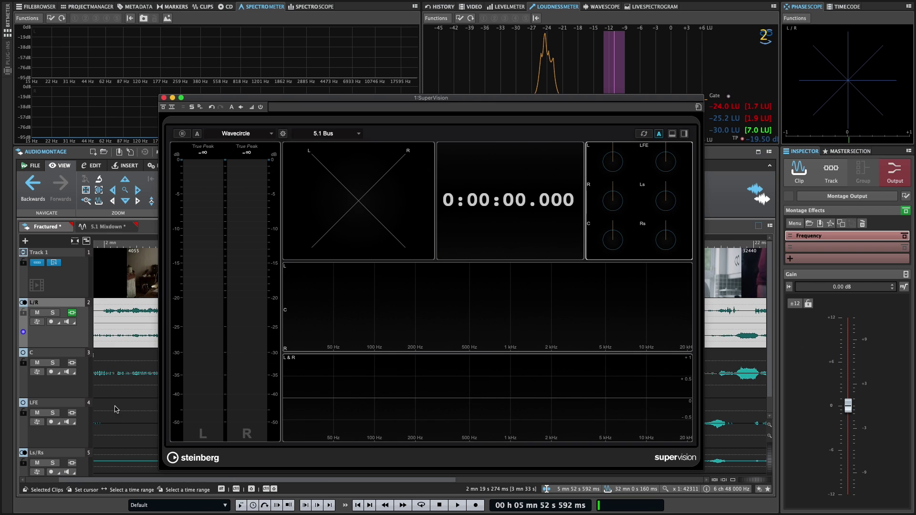
- Set the left level meter's channels to the full 5.1 Bus
left_click(233, 257)
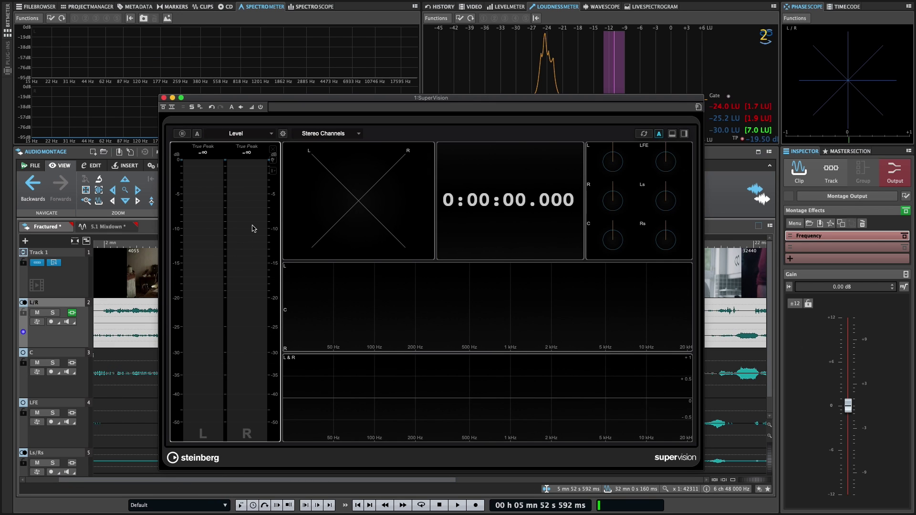
left_click(315, 216)
left_click(456, 205)
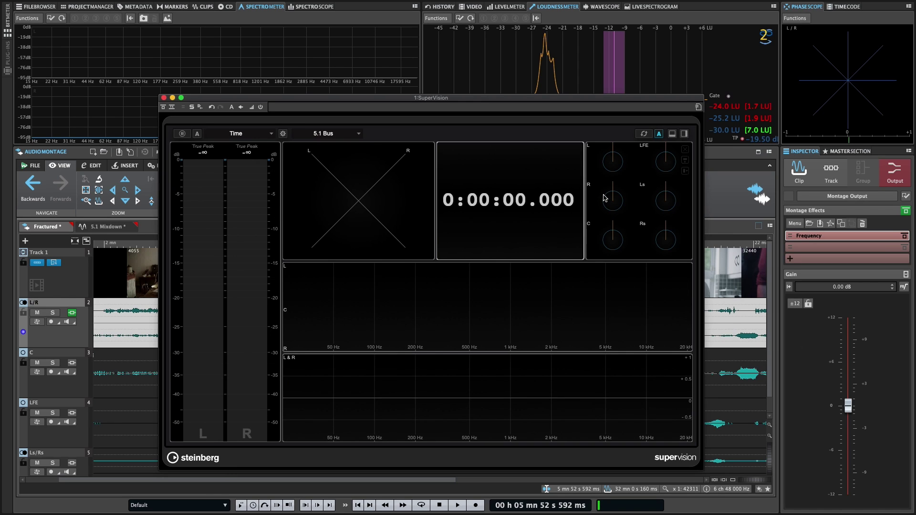
left_click(374, 152)
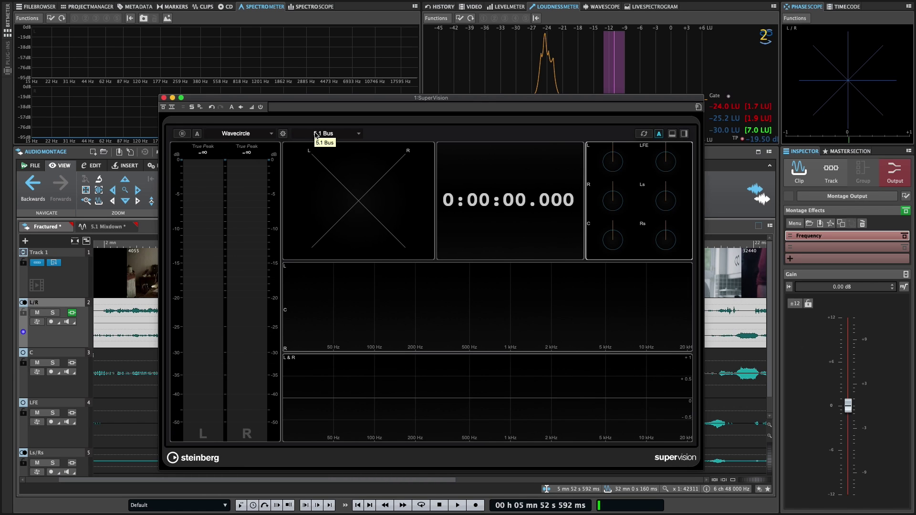
left_click(239, 219)
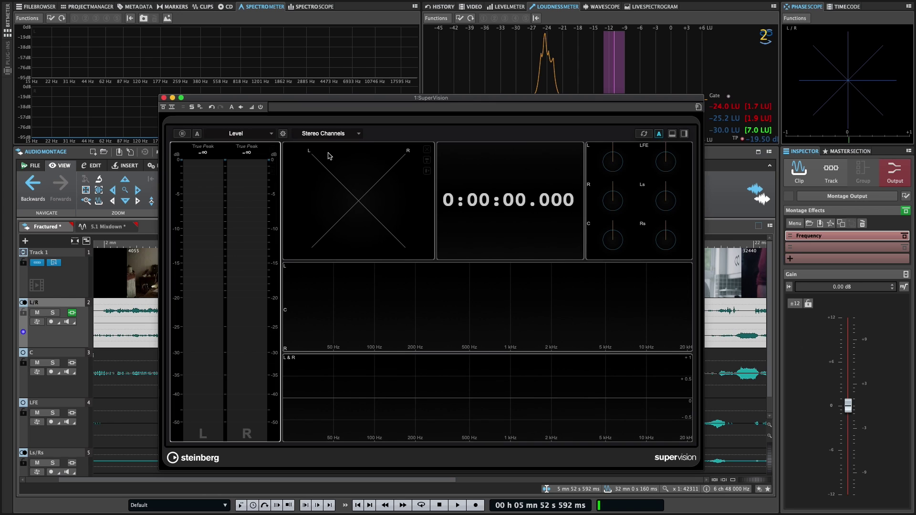
left_click(330, 136)
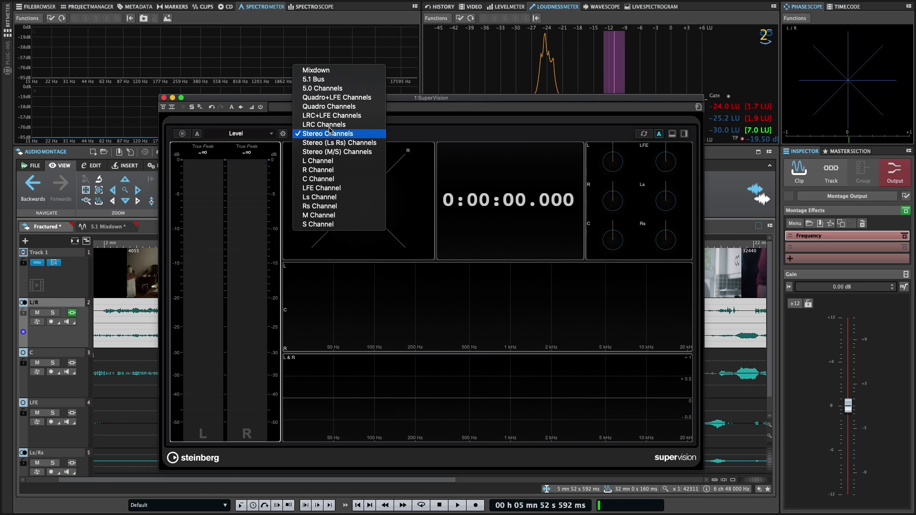
left_click(328, 82)
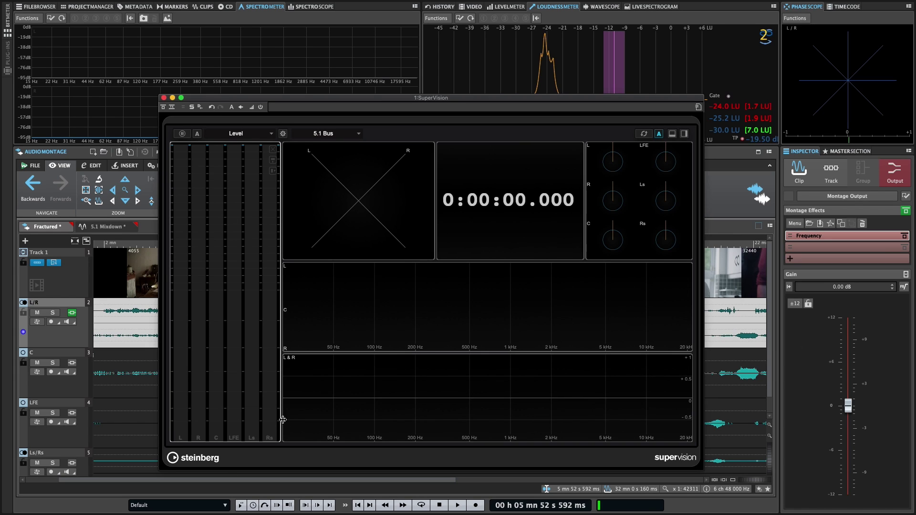
- Set the phasescope to monitor the Stereo (Ls Rs) surround channels
left_click(346, 226)
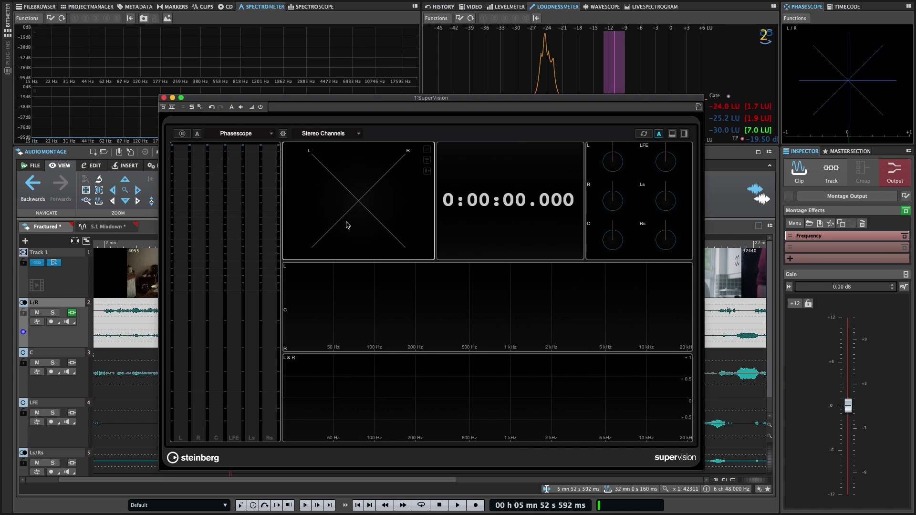
left_click(352, 136)
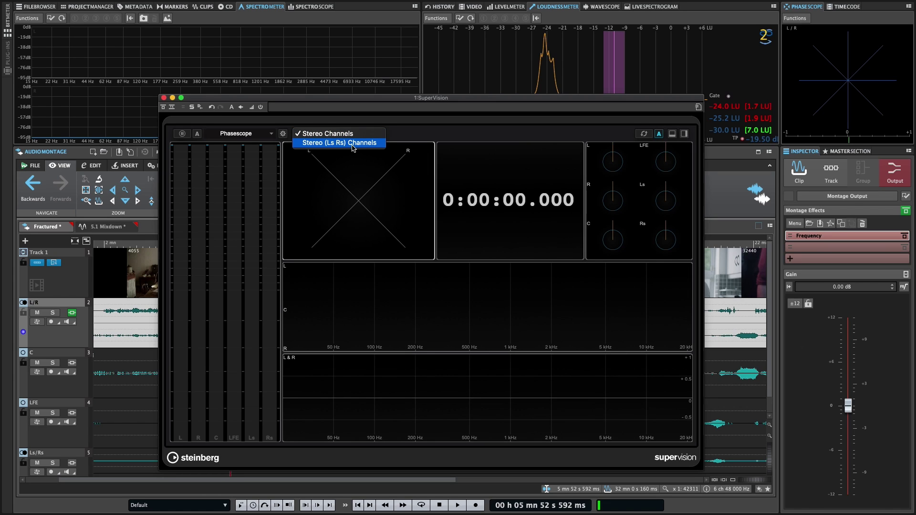
left_click(352, 143)
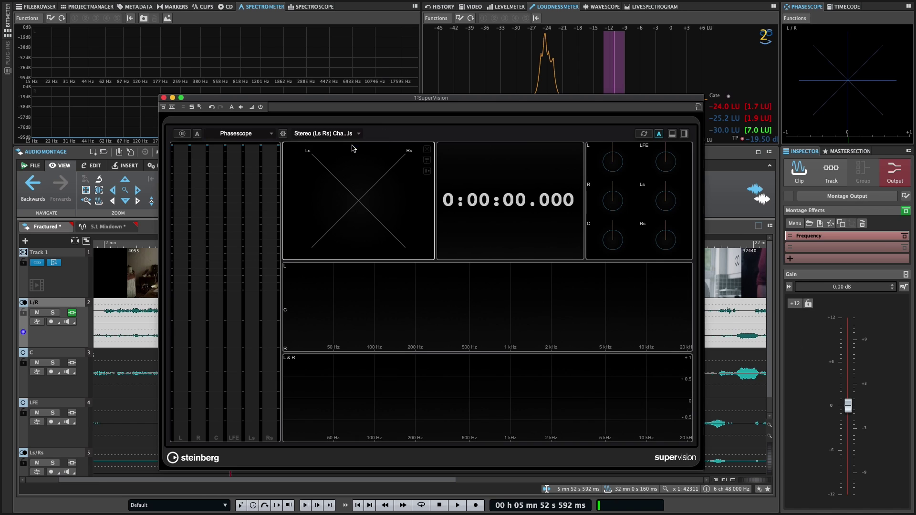
left_click(653, 189)
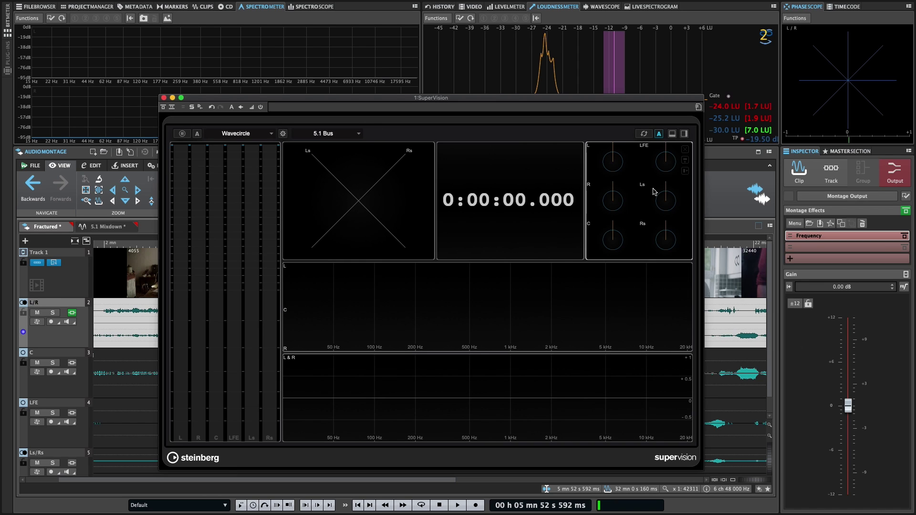
- Remove the Wavecircle module and add a new meter module beside the Time display
left_click(684, 150)
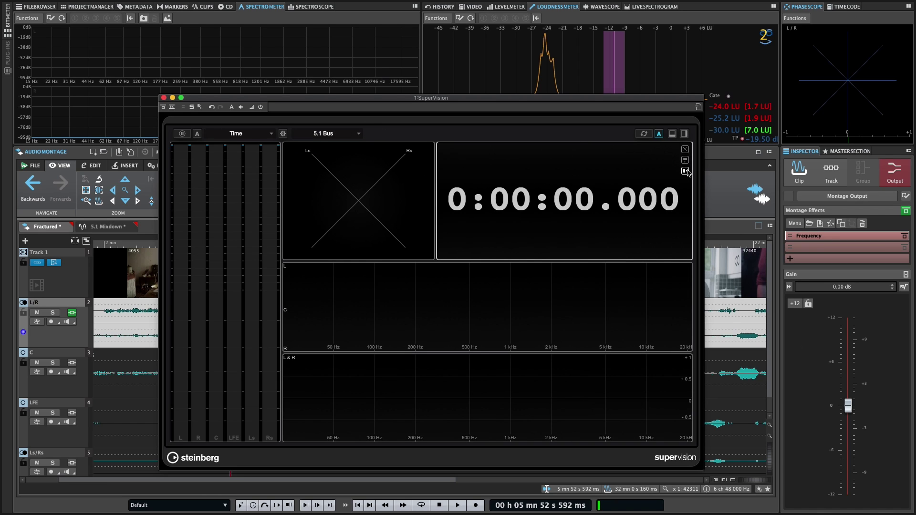
left_click(685, 170)
left_click(517, 189)
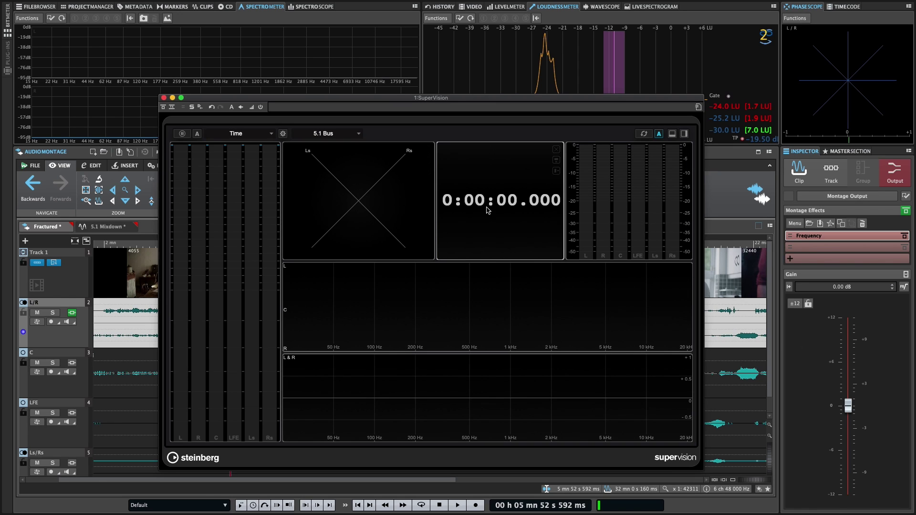
left_click(615, 210)
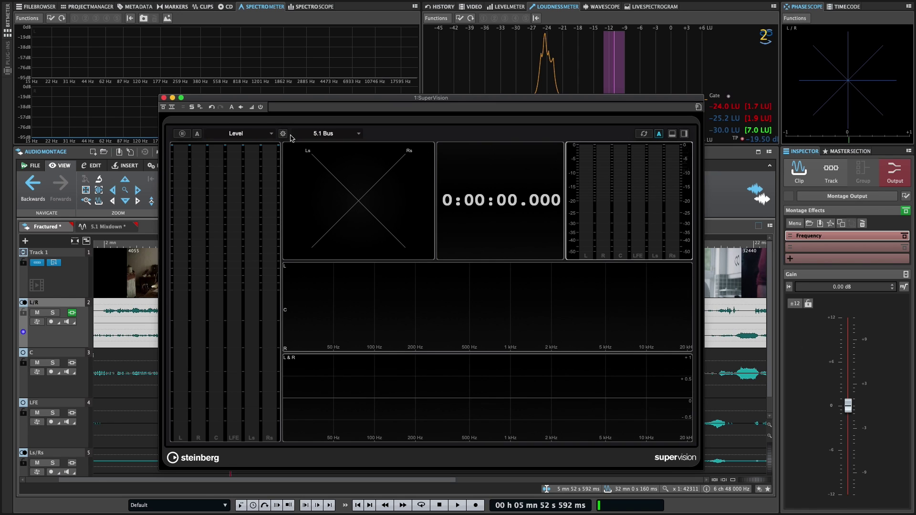
left_click(234, 133)
left_click(463, 190)
- Make the new module a Phasescope, with one scope on L/R and the other on Ls/Rs
left_click(253, 134)
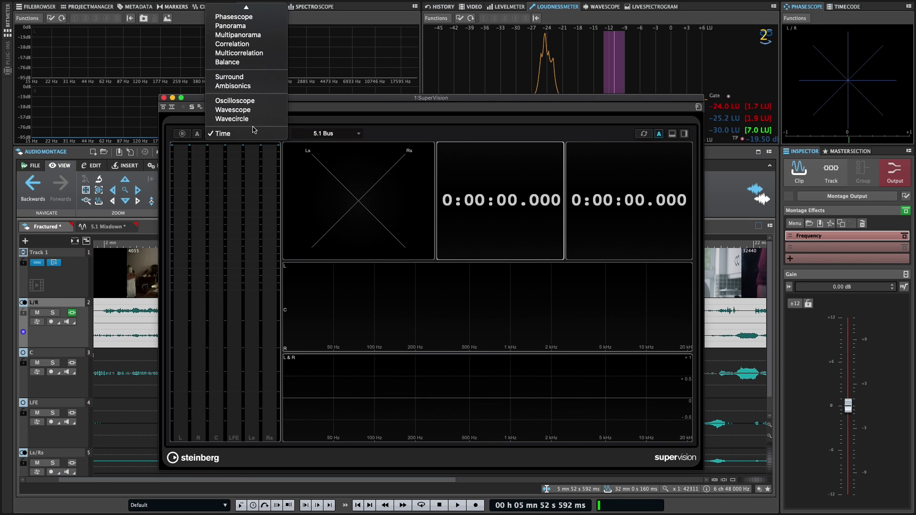
left_click(242, 17)
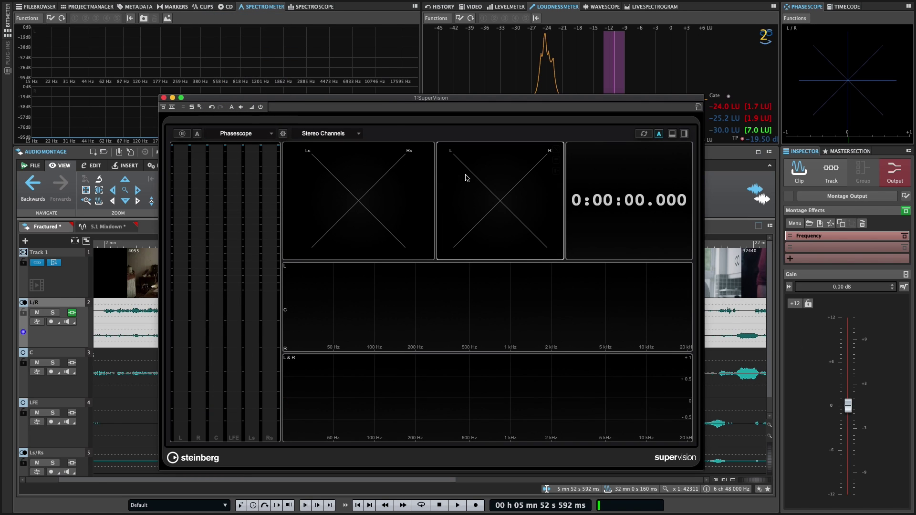
left_click(340, 135)
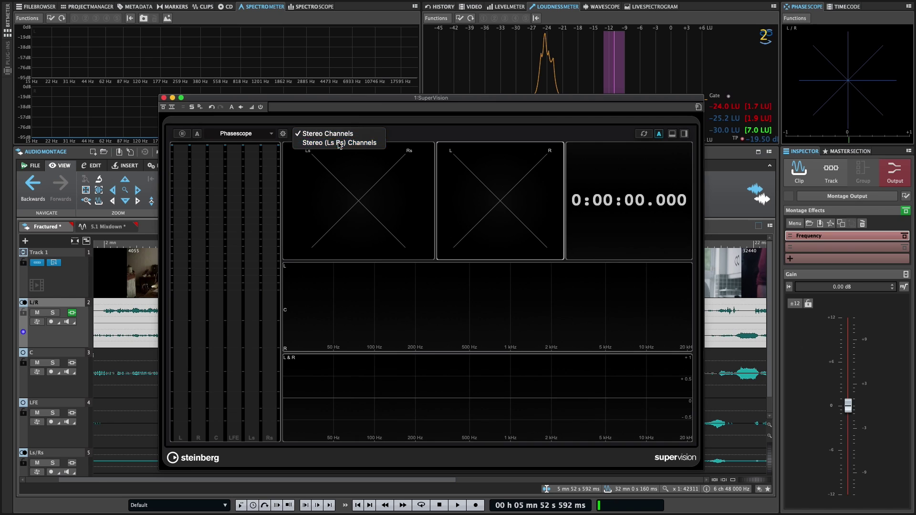
left_click(340, 144)
left_click(329, 133)
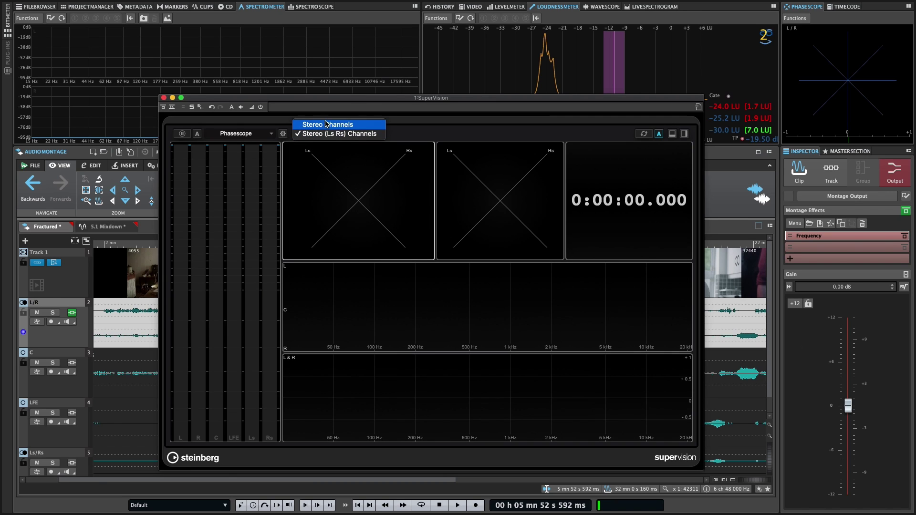
left_click(327, 125)
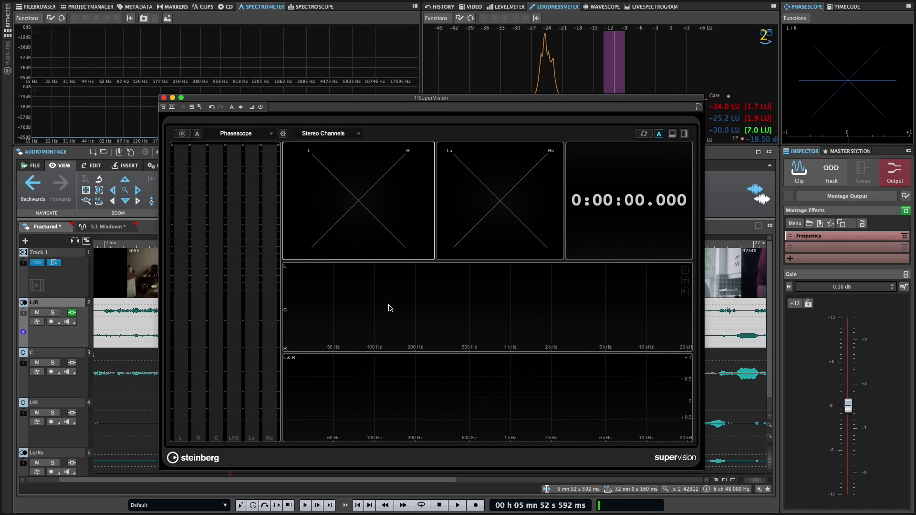
- Start playback and check the phasescope, multipanorama and multicorrelation modules follow the audio
left_click(430, 387)
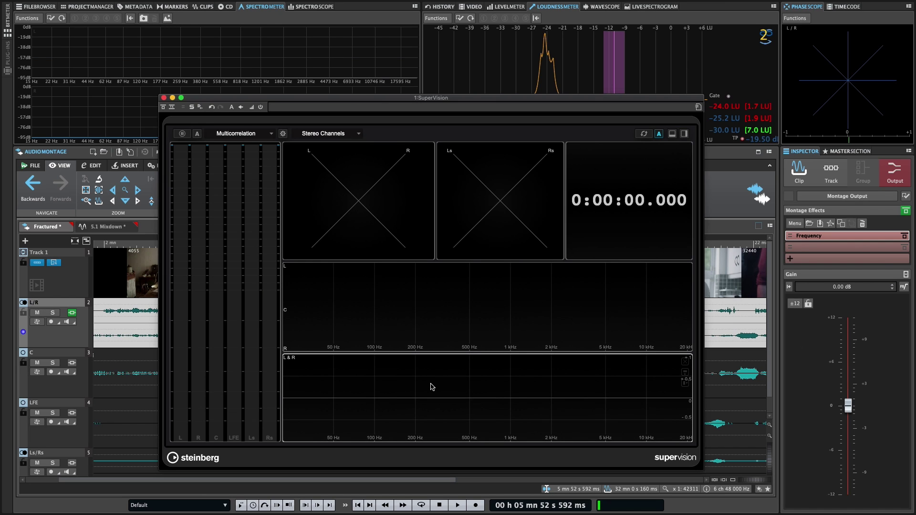
key("space")
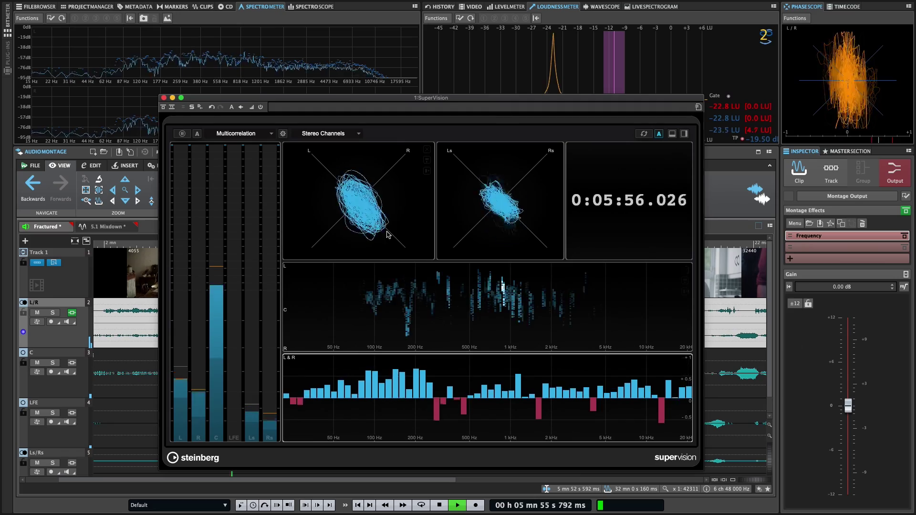
left_click(367, 199)
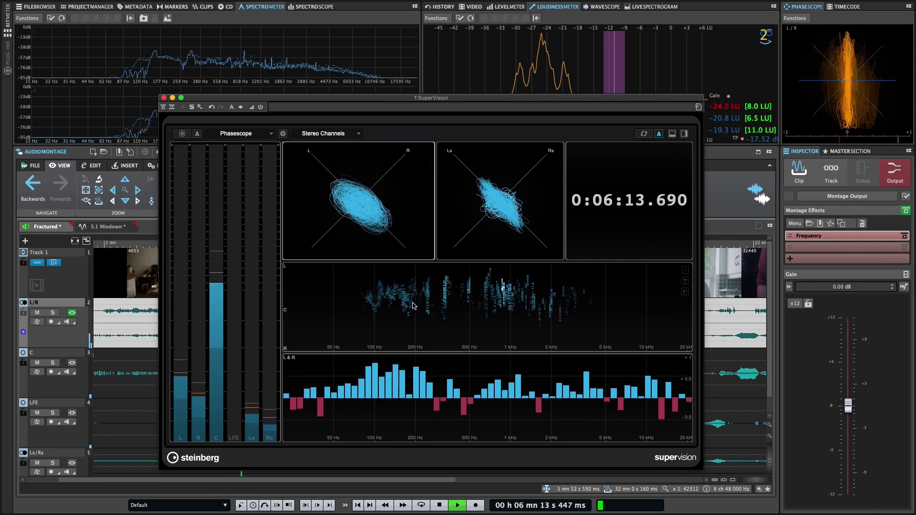
left_click(389, 304)
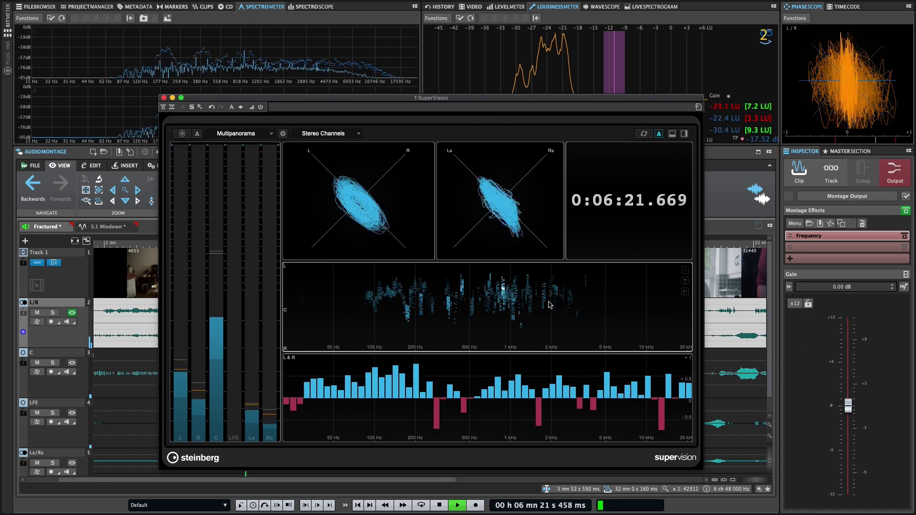
left_click(402, 407)
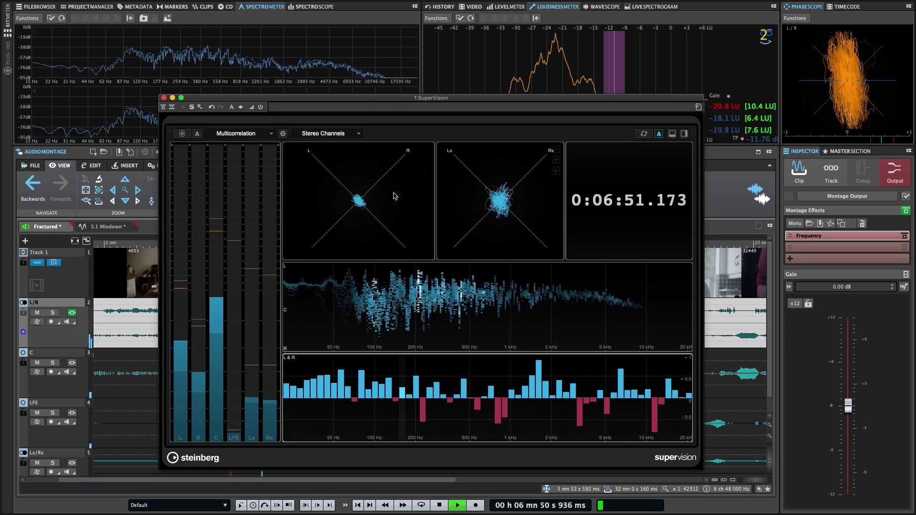
left_click(246, 196)
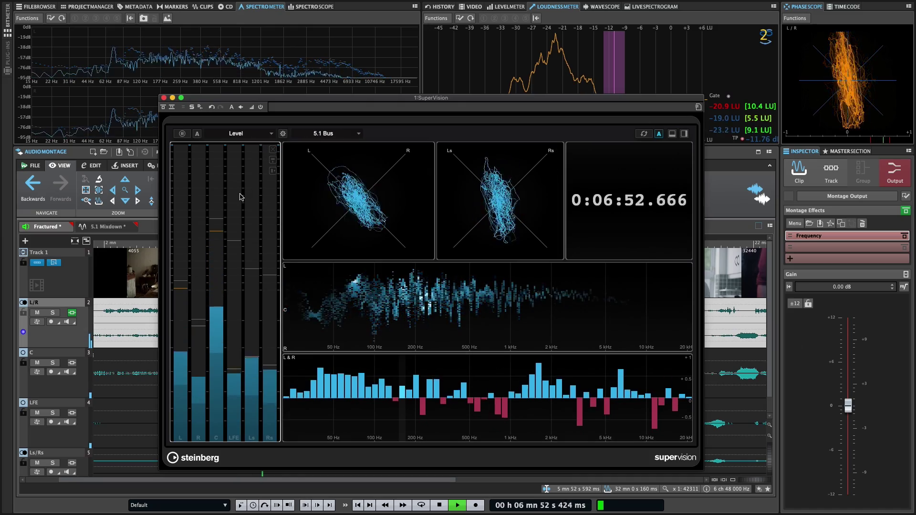
- In the level meter's advanced settings, change RMS Resolution from 835 ms to 600 ms
left_click(283, 134)
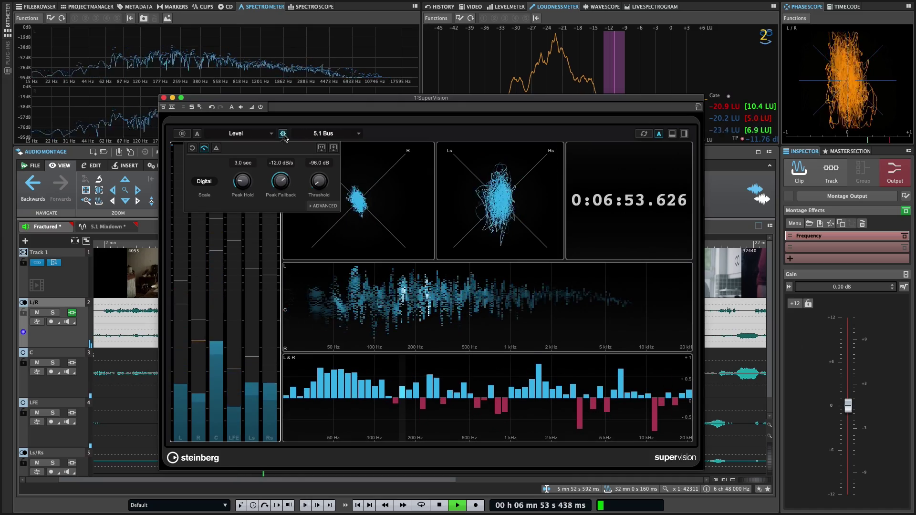
left_click(323, 206)
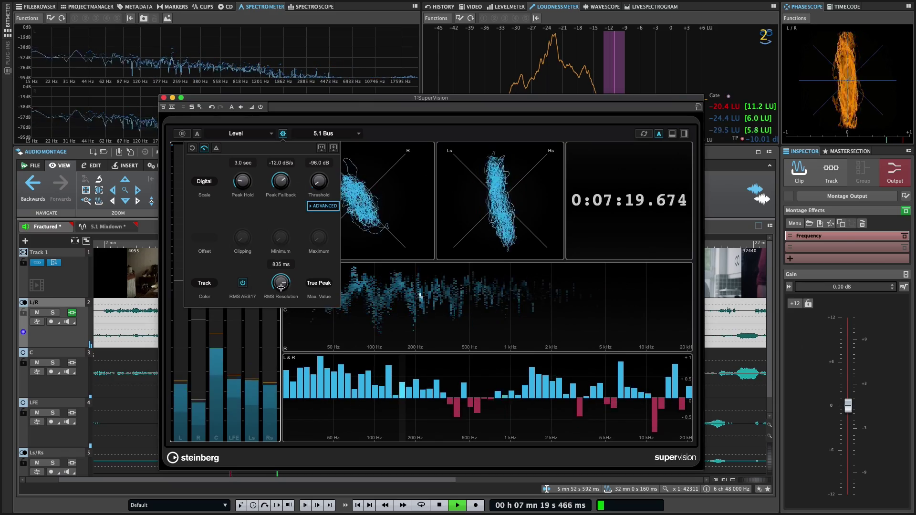
left_click_drag(280, 287, 281, 291)
left_click(282, 266)
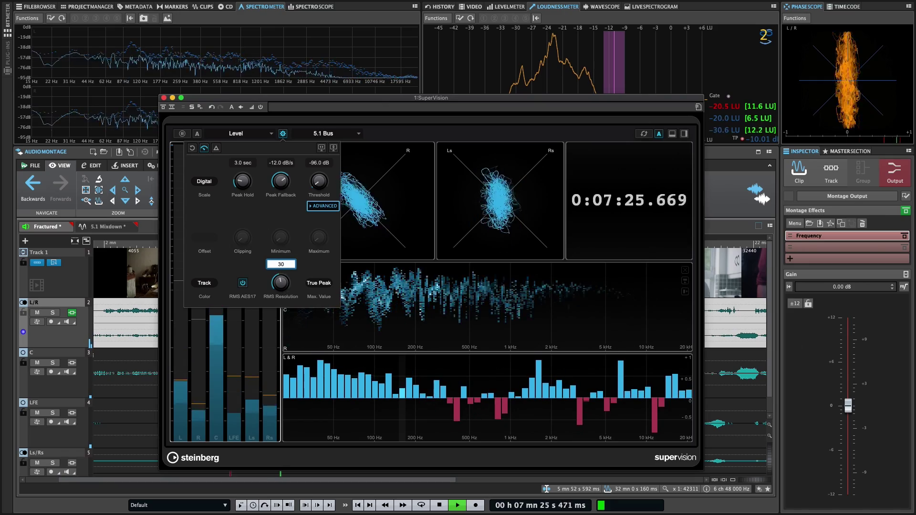
key("Return")
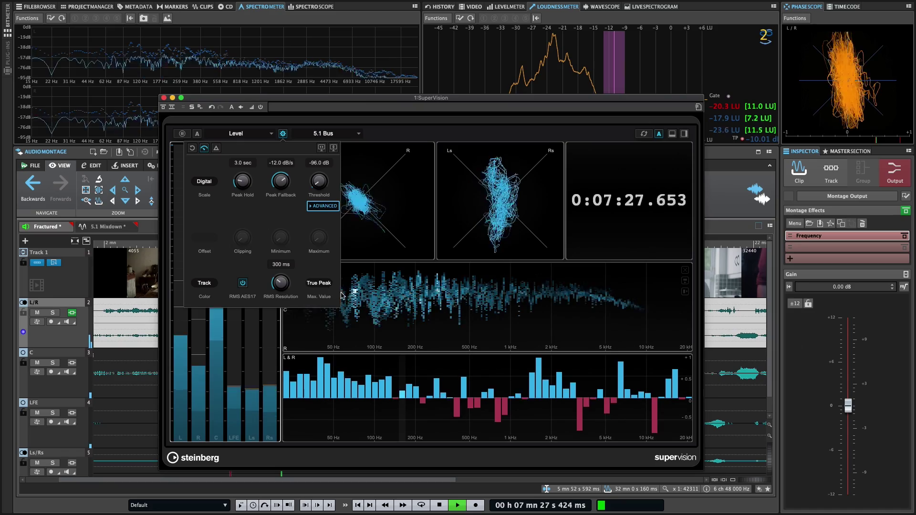
left_click(282, 265)
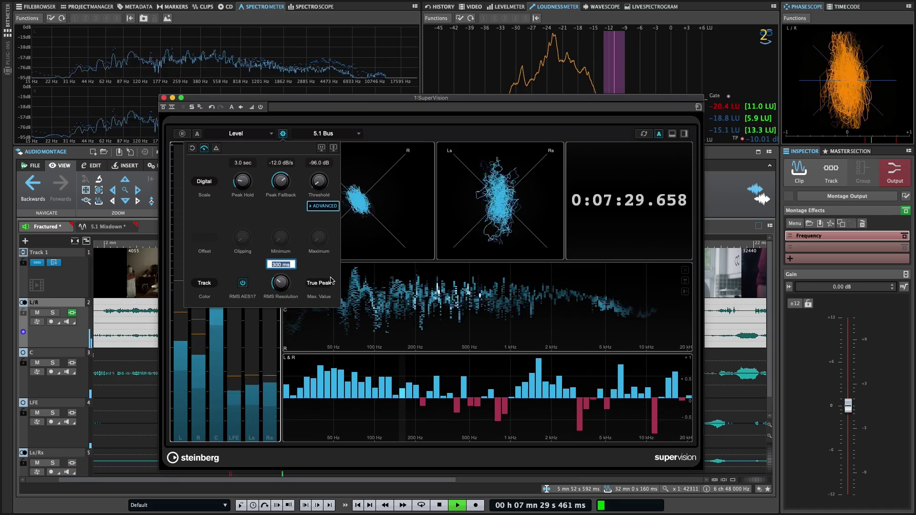
type("6")
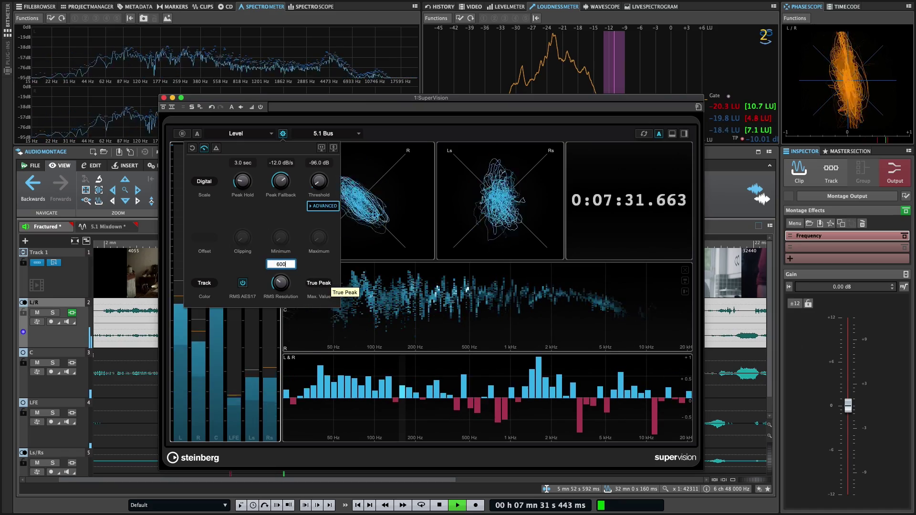
type("00")
key("Return")
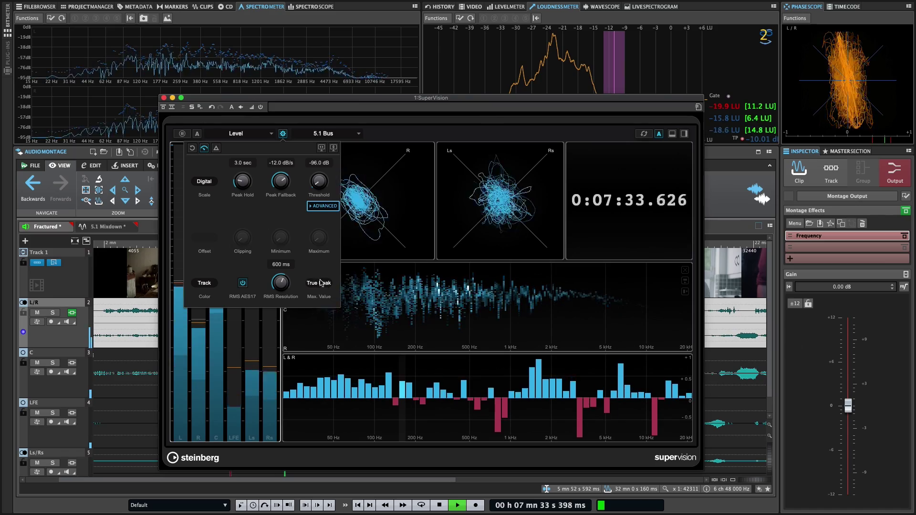
- Review the settings of the L/R phasescope, Ls/Rs phasescope and multipanorama modules
left_click(391, 194)
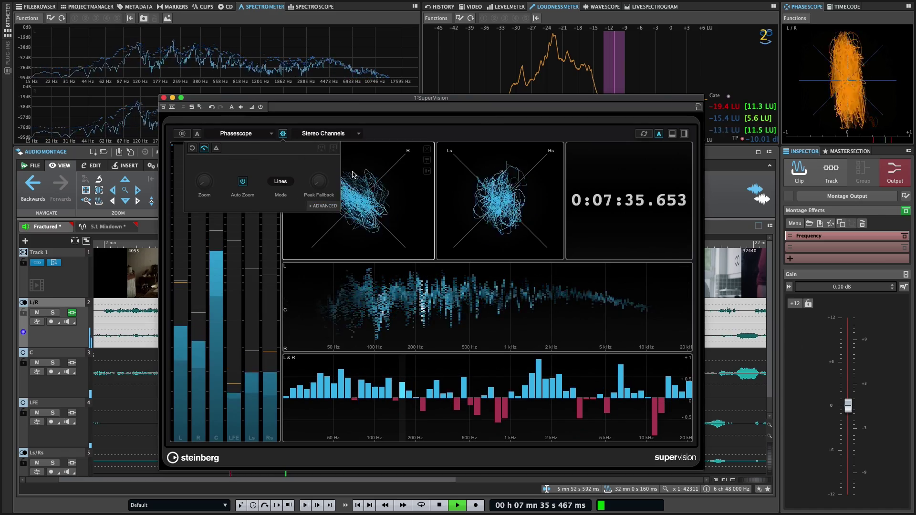
left_click(484, 200)
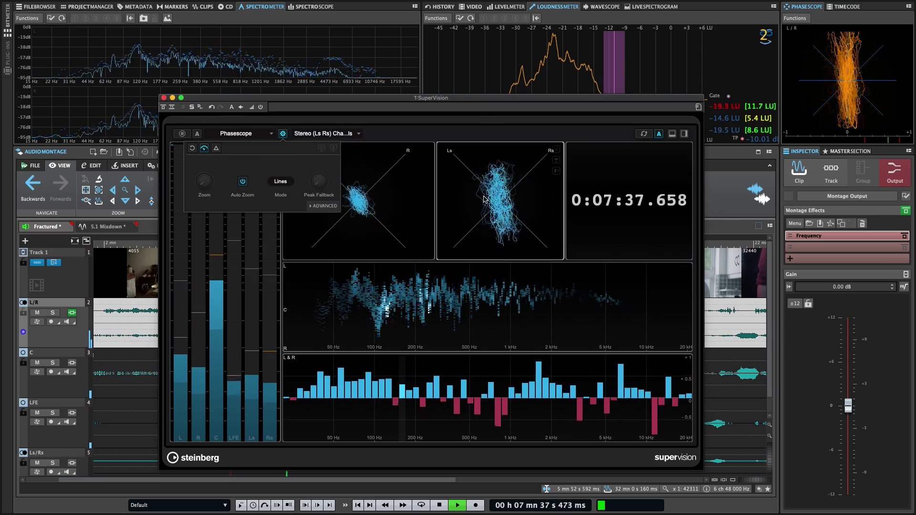
left_click(398, 285)
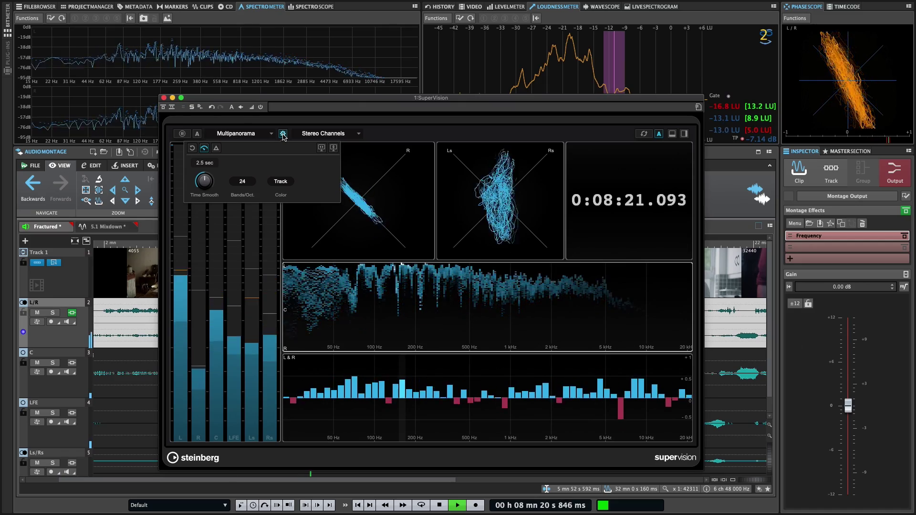
left_click(283, 134)
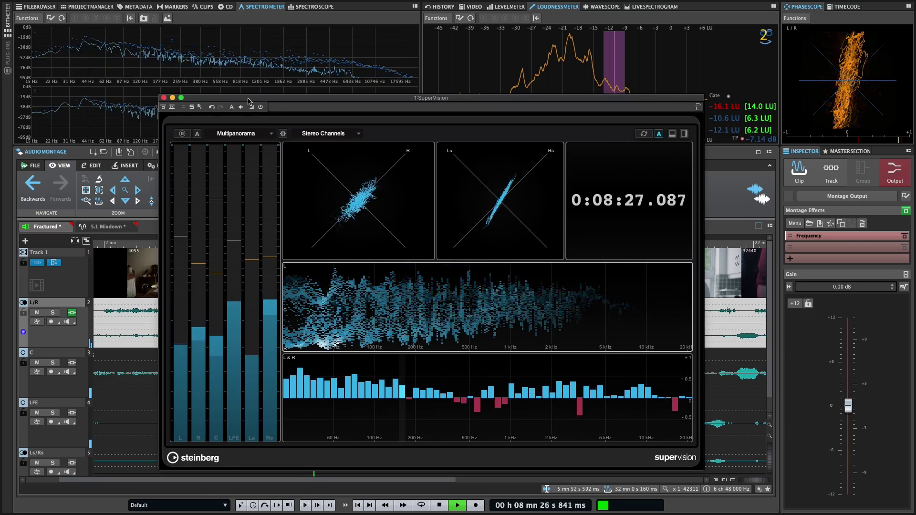
- Maximize the SuperVision window so its custom meter layout fills the whole screen
left_click(181, 98)
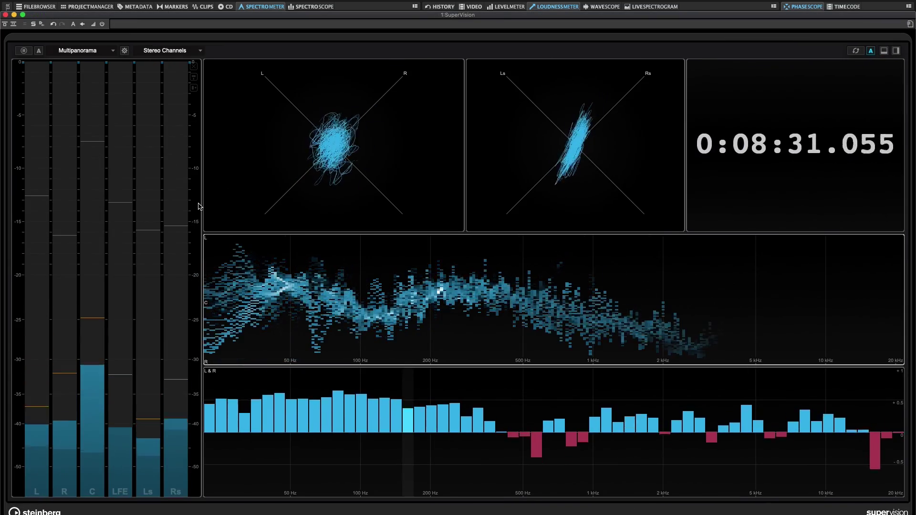